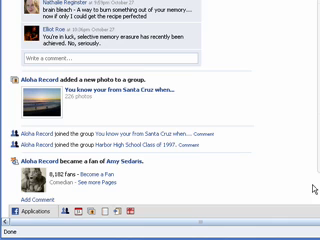
# Bring up the Applications menu from the bottom bar.
pyautogui.click(34, 213)
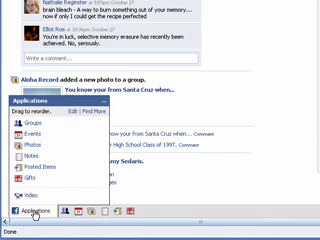
# Search the Application Directory for 'calendar'.
pyautogui.click(100, 112)
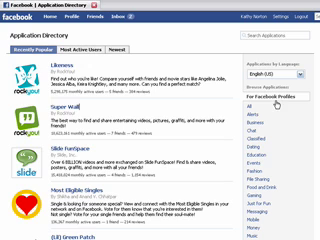
pyautogui.click(270, 35)
pyautogui.write('calendar')
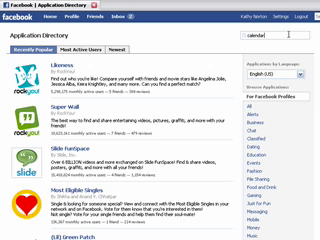
pyautogui.press('Return')
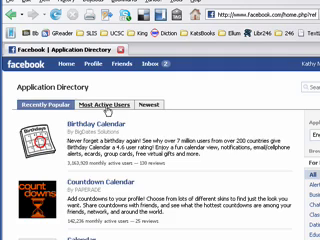
# Sort the calendar search results by Most Active Users.
pyautogui.click(105, 105)
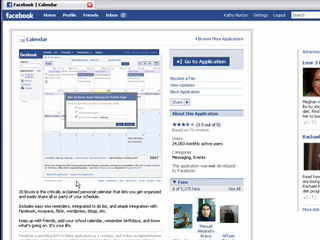
pyautogui.scroll(-2, 77, 185)
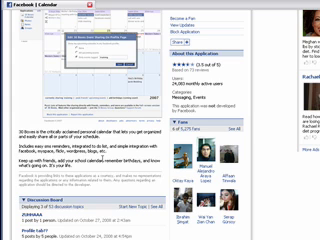
pyautogui.scroll(-1, 105, 157)
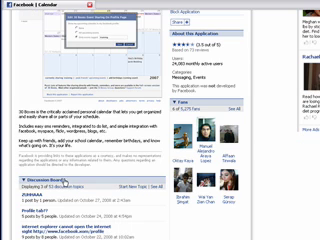
pyautogui.scroll(-3, 62, 181)
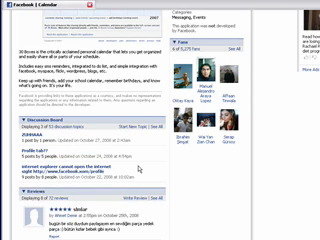
pyautogui.scroll(-5, 139, 172)
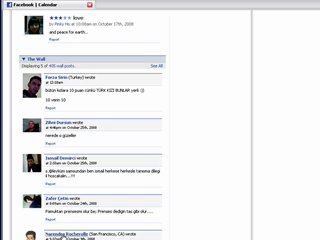
pyautogui.scroll(-2, 66, 235)
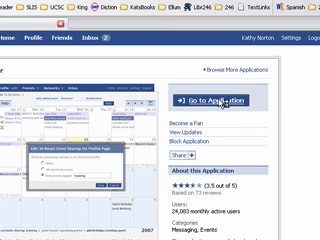
# Go to the Calendar application and allow it access to the account.
pyautogui.click(218, 103)
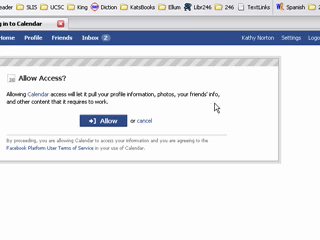
pyautogui.click(104, 123)
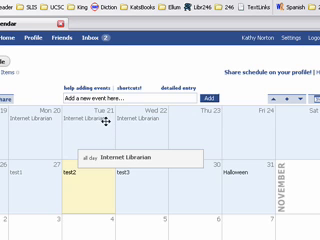
# Share all calendar events on the profile and save the sharing setting.
pyautogui.click(252, 75)
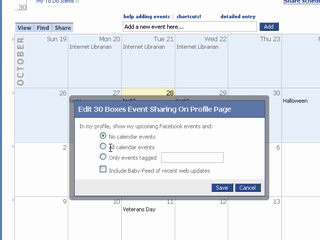
pyautogui.click(103, 146)
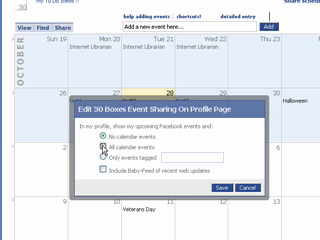
pyautogui.click(222, 189)
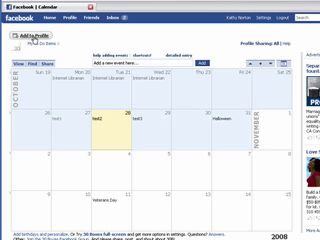
# Add the Calendar box to the profile's Boxes tab and keep it there.
pyautogui.click(32, 36)
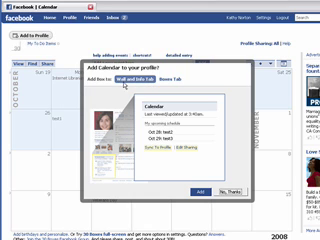
pyautogui.click(172, 80)
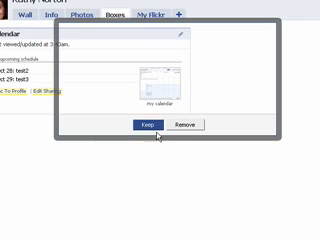
pyautogui.click(148, 125)
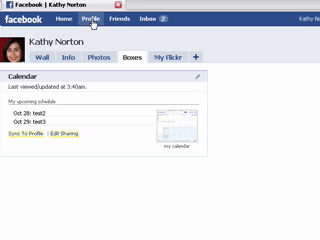
# From the profile's Boxes tab, launch the full Calendar app via the 'my calendar' thumbnail.
pyautogui.click(91, 18)
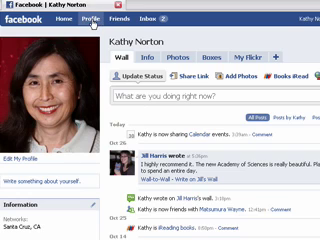
pyautogui.click(211, 57)
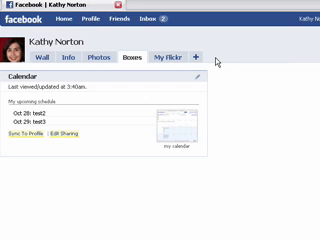
pyautogui.click(187, 133)
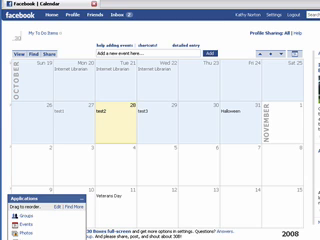
# Edit Calendar's settings, keeping Profile privacy at My Networks and Friends.
pyautogui.click(56, 207)
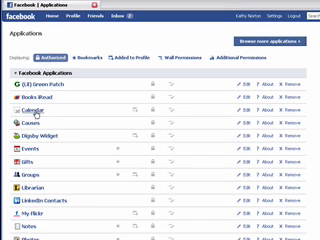
pyautogui.click(243, 110)
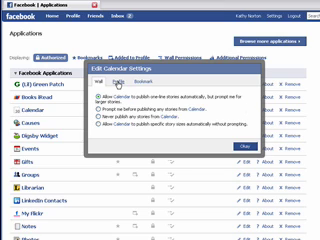
pyautogui.click(118, 82)
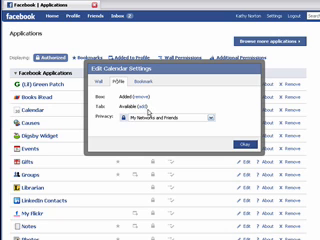
pyautogui.click(211, 118)
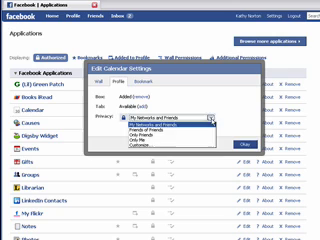
pyautogui.click(160, 118)
# Tick Bookmark Calendar on the Bookmark tab.
pyautogui.click(142, 82)
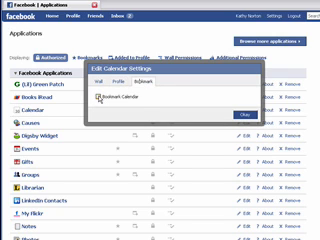
pyautogui.click(98, 97)
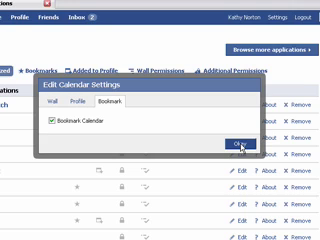
# Save the settings, then drag Calendar to the top of the home page's applications list.
pyautogui.click(240, 143)
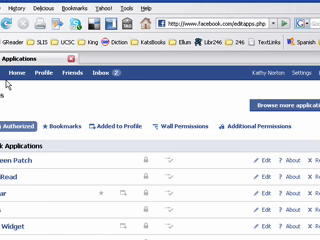
pyautogui.click(17, 75)
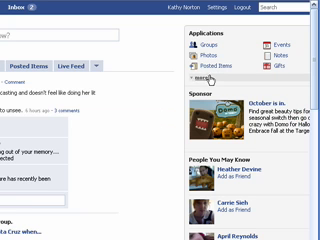
pyautogui.click(202, 79)
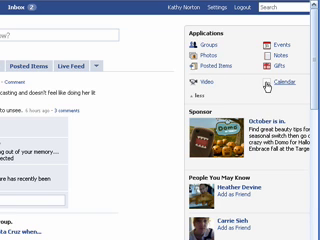
pyautogui.moveTo(267, 85); pyautogui.dragTo(197, 42)
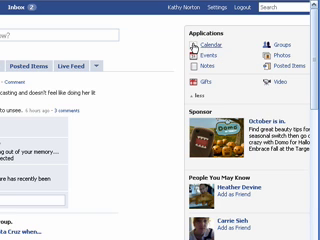
pyautogui.click(200, 95)
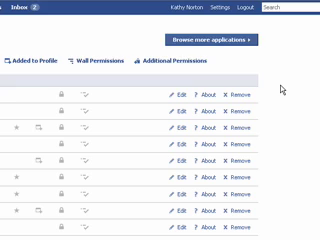
pyautogui.scroll(-3, 282, 89)
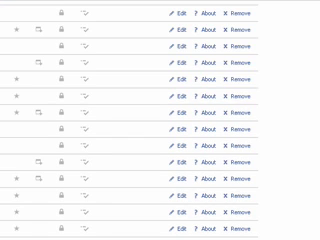
pyautogui.scroll(-5, 282, 89)
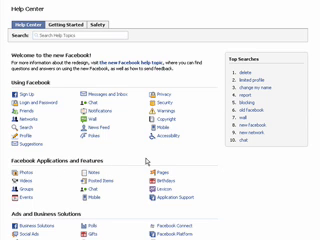
# Show all Application Support questions and answers in the Help Center.
pyautogui.click(182, 199)
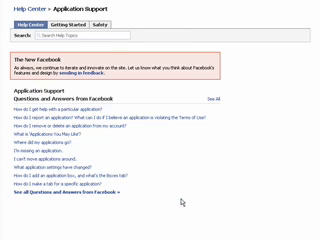
pyautogui.click(214, 100)
pyautogui.scroll(-3, 196, 163)
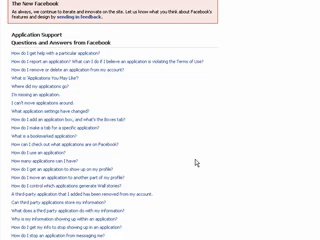
pyautogui.scroll(-3, 196, 163)
pyautogui.scroll(3, 196, 163)
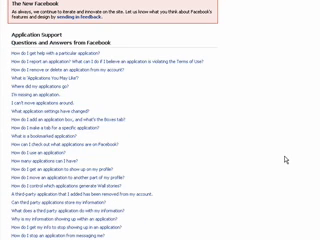